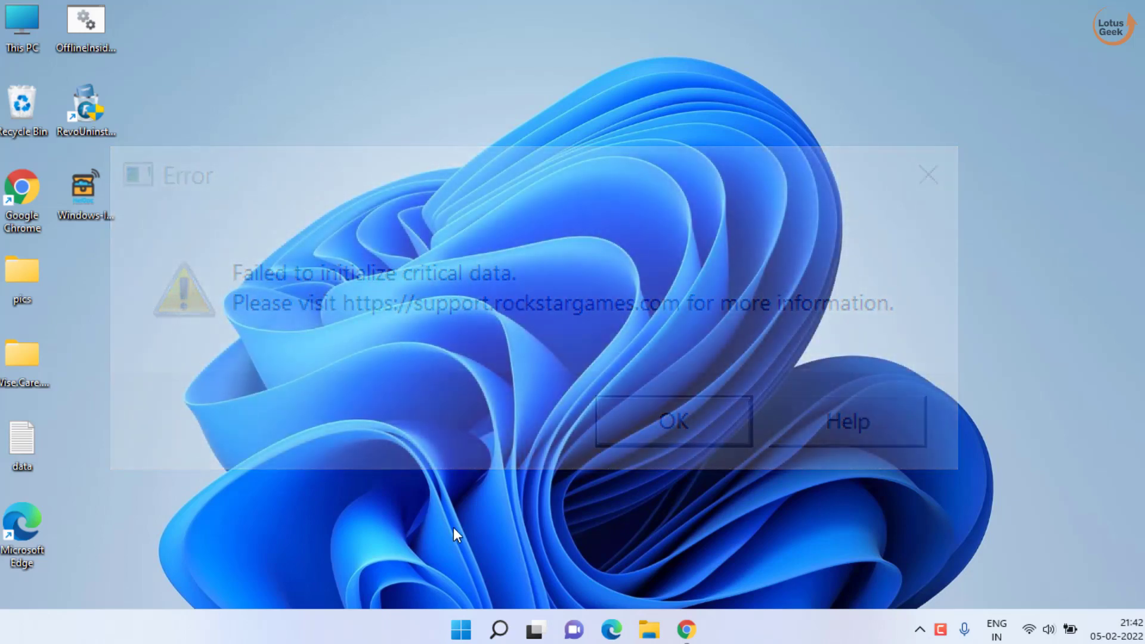
# Launch services.msc from the Run dialog to open the Services console.
pyautogui.press('super')
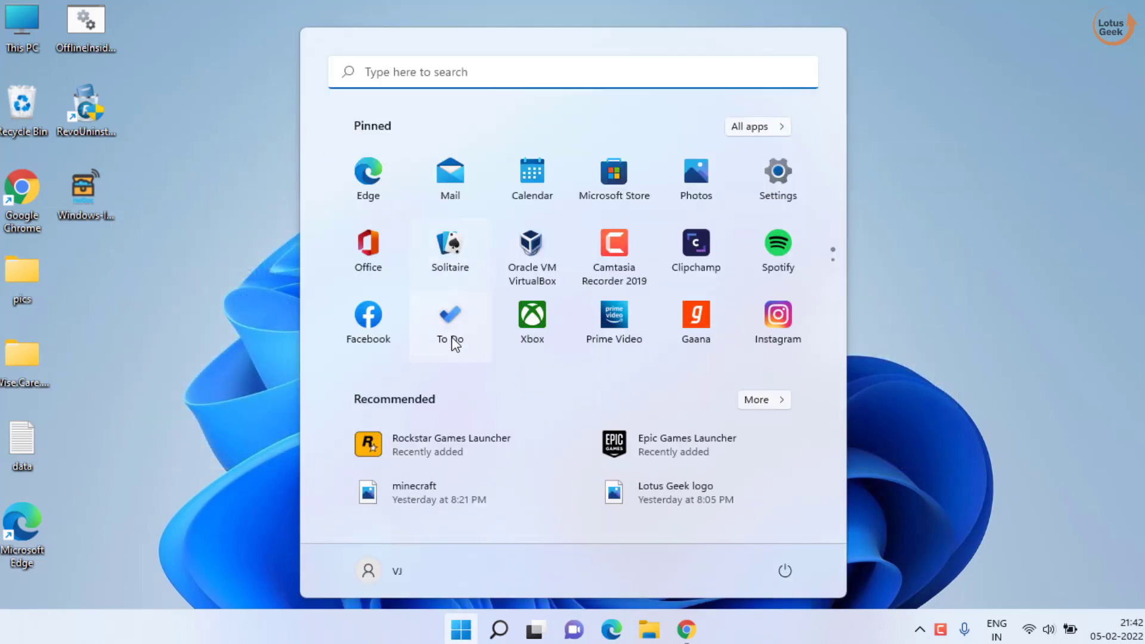
pyautogui.write('run')
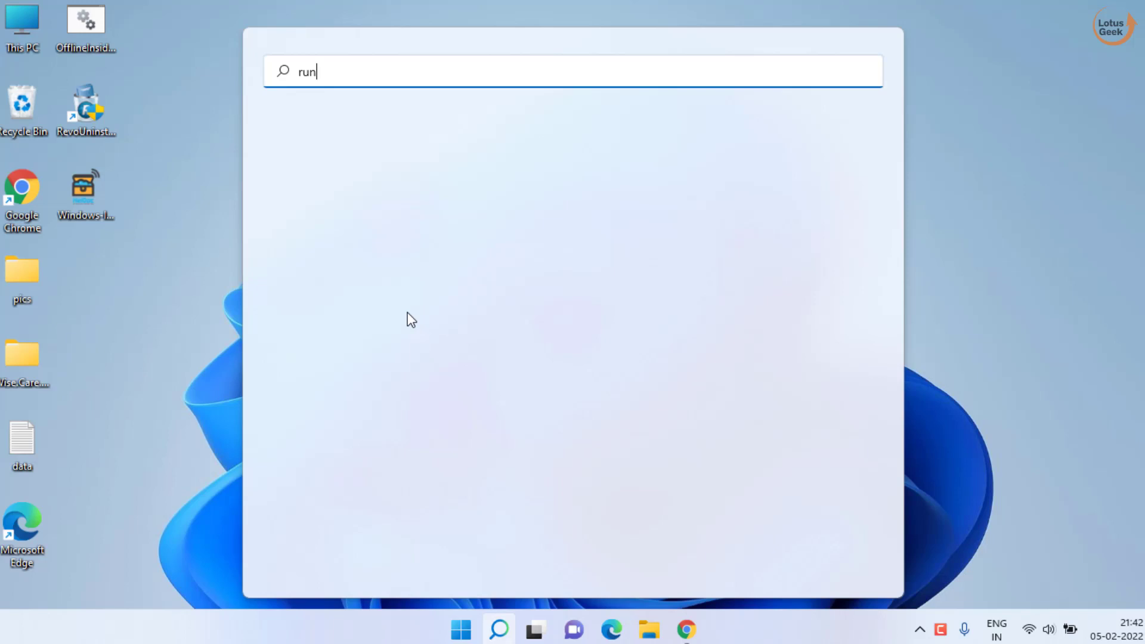
pyautogui.click(718, 205)
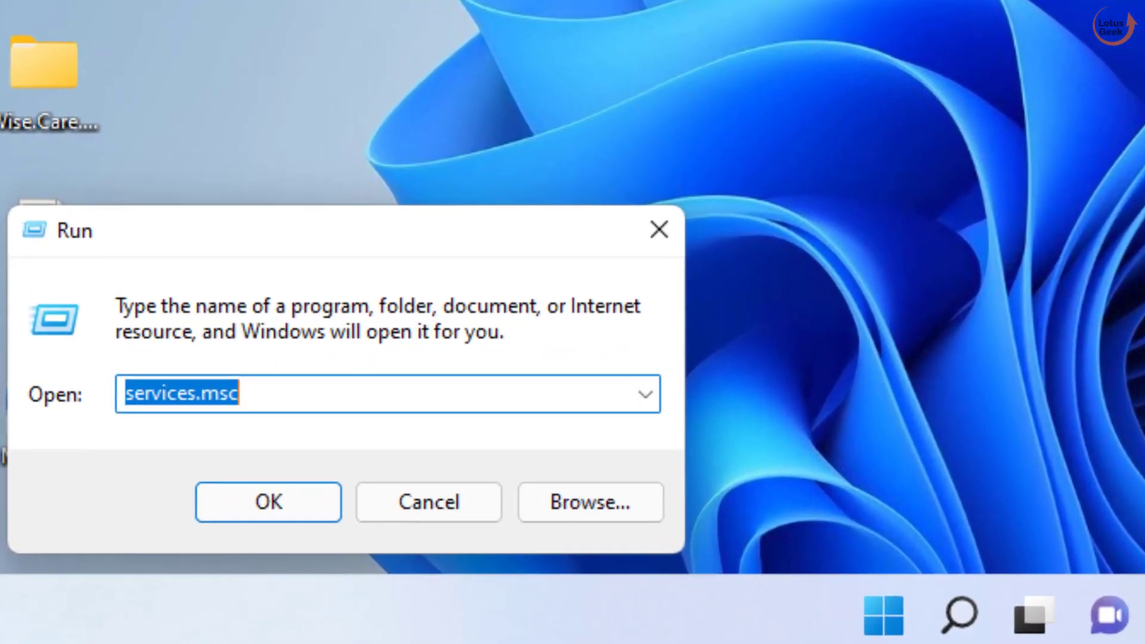
pyautogui.write('services.msc')
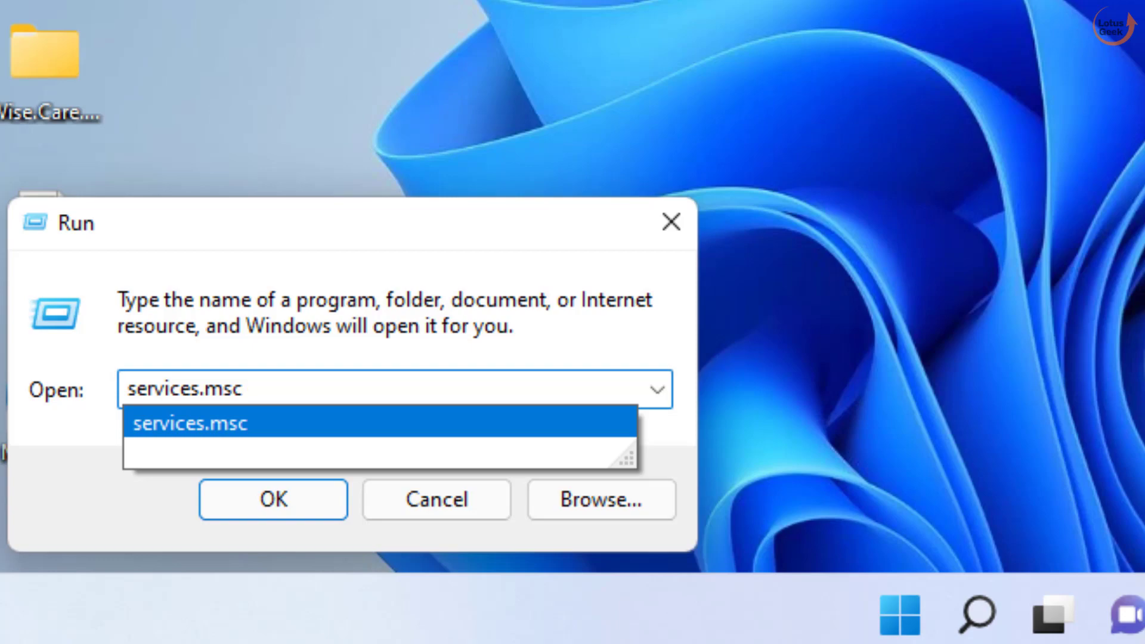
pyautogui.press('Return')
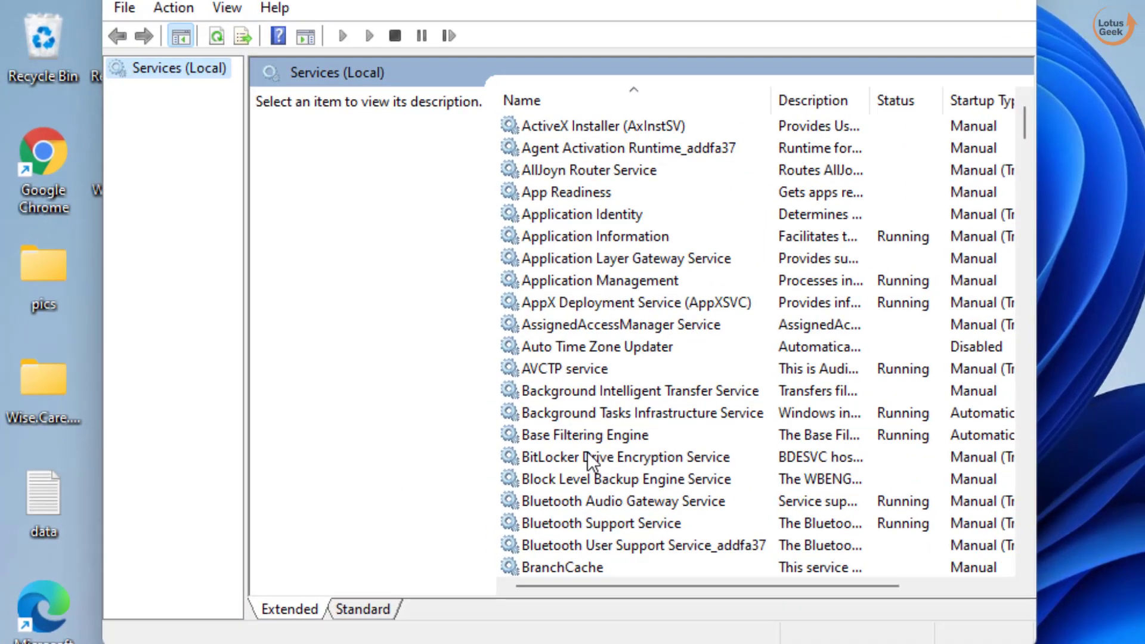
# Jump to the R entries in the services list and select Rockstar Game Library Service.
pyautogui.click(425, 408)
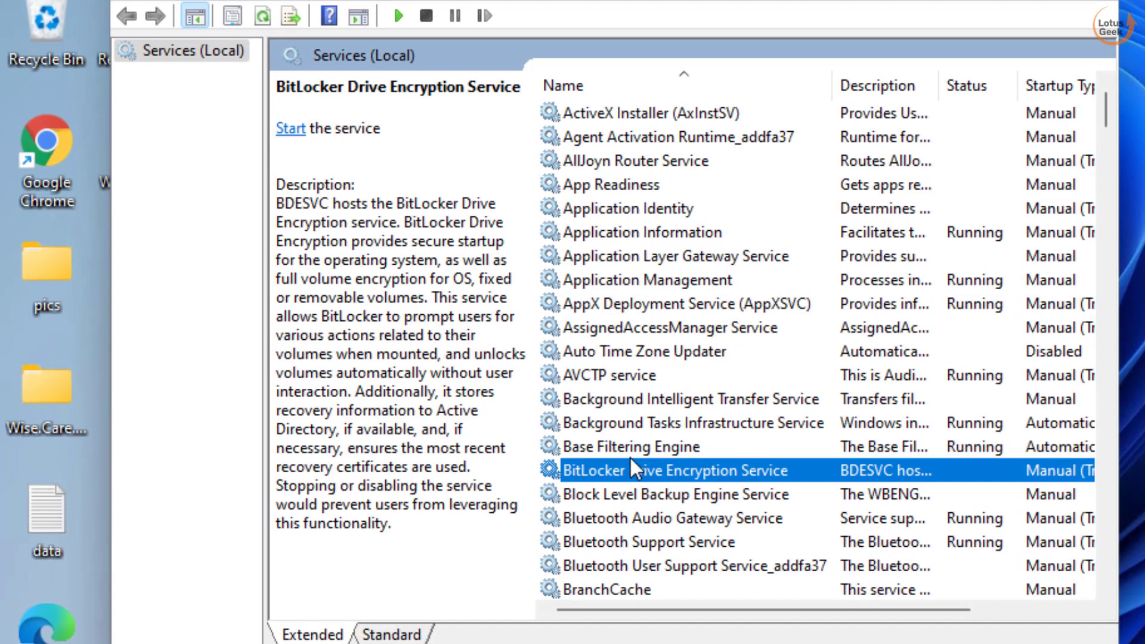
pyautogui.press('r')
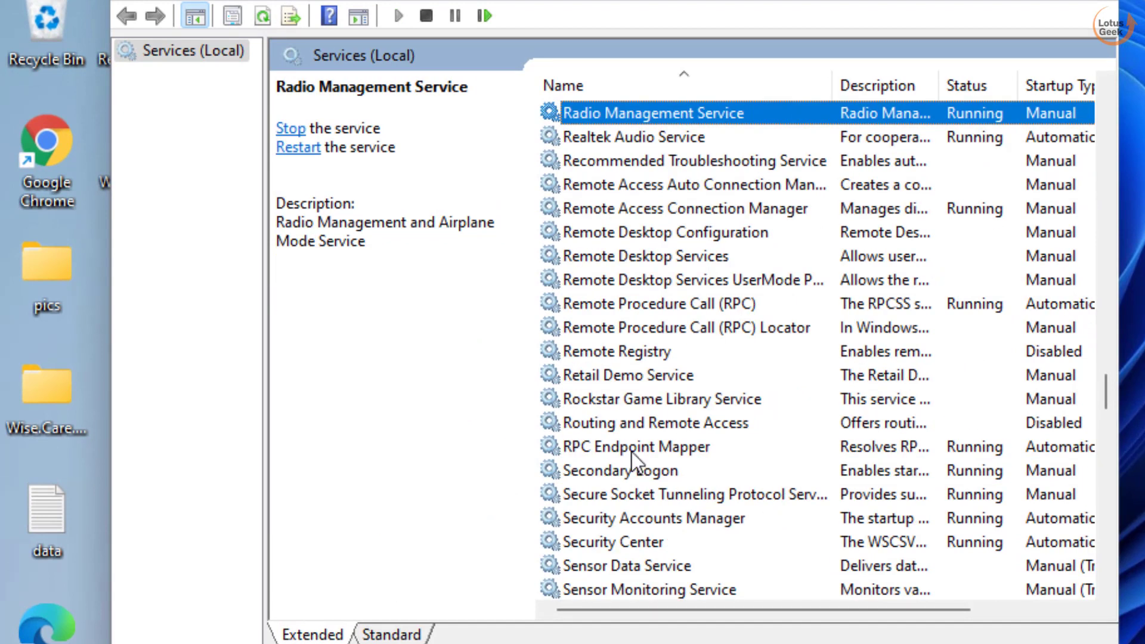
pyautogui.click(621, 400)
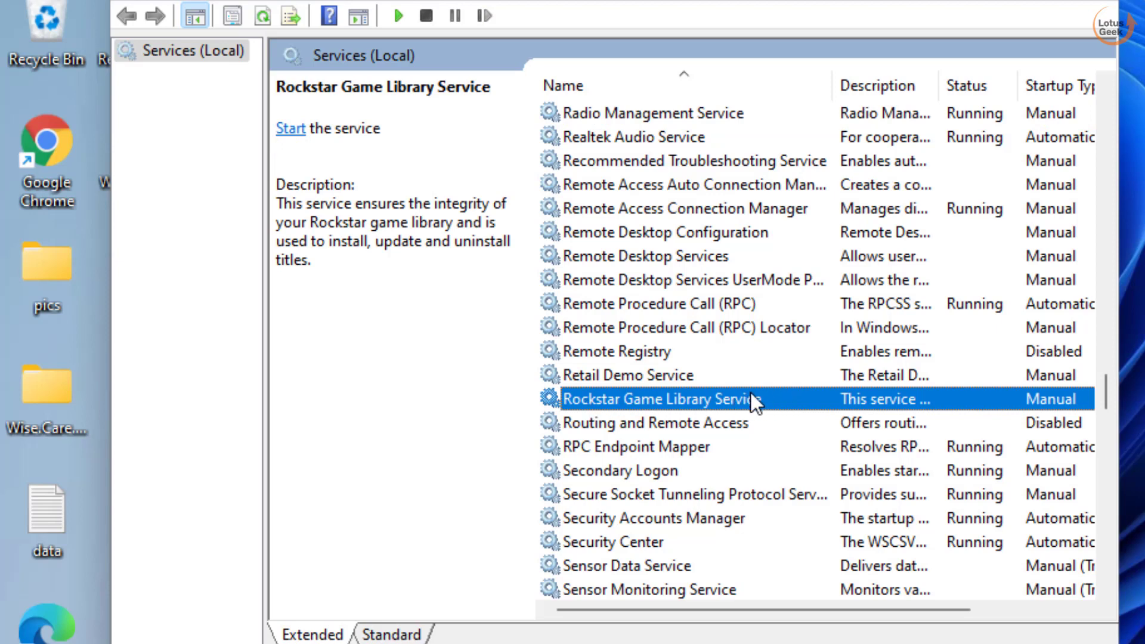
# Start the Rockstar Game Library Service and change its startup type from Manual to Automatic.
pyautogui.doubleClick(707, 395)
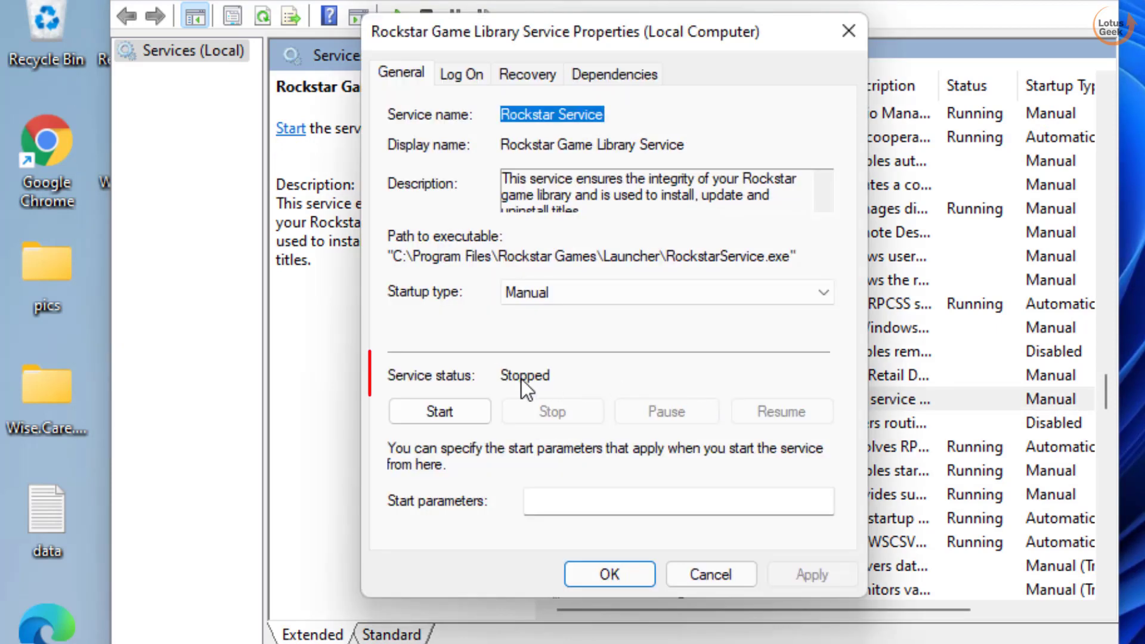
pyautogui.click(451, 415)
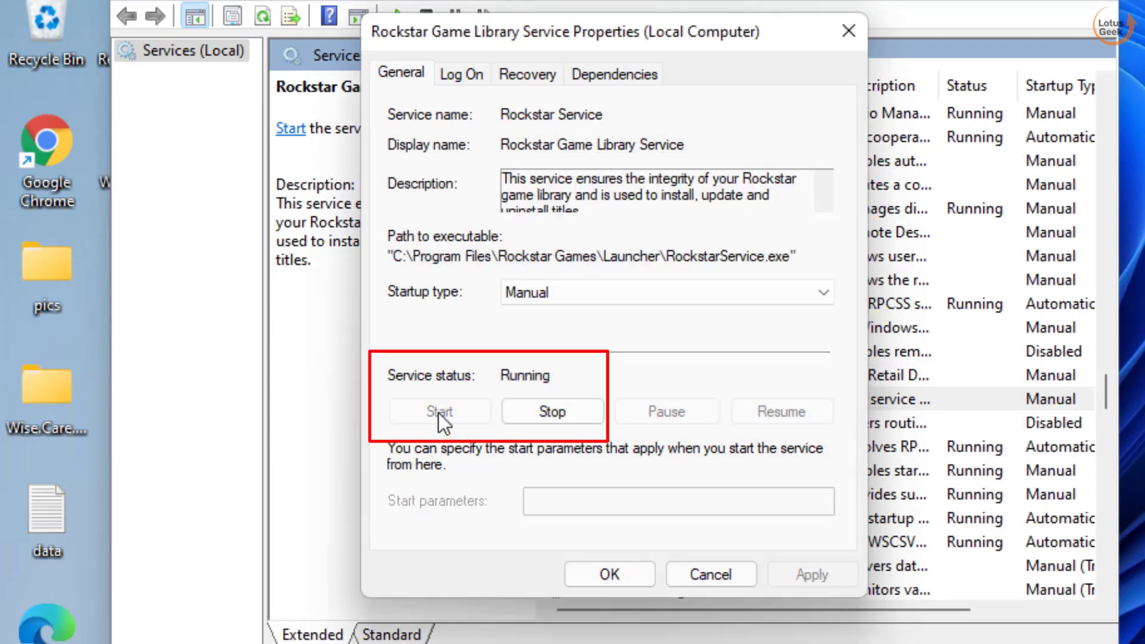
pyautogui.click(575, 295)
pyautogui.click(538, 331)
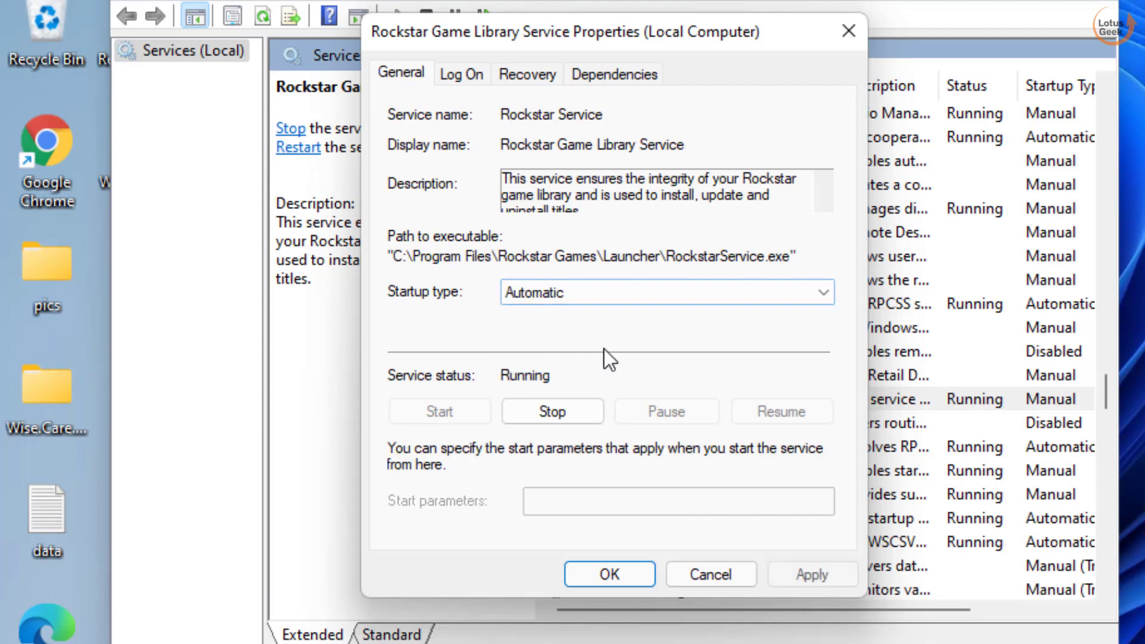
pyautogui.click(810, 573)
pyautogui.click(613, 570)
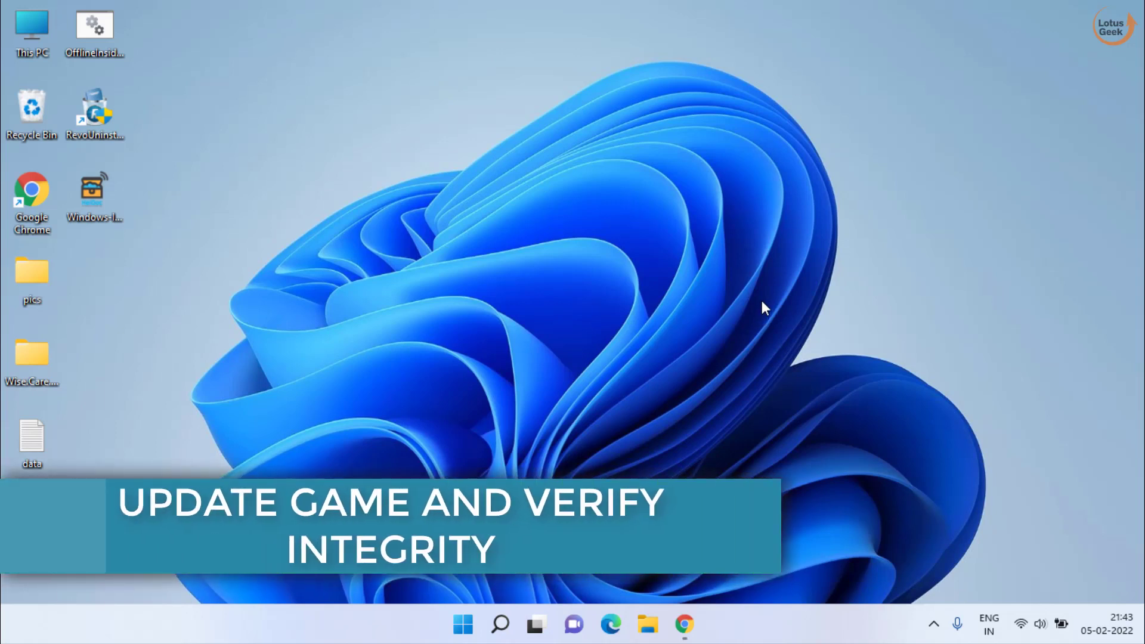
# Open Steam from the system tray, go to Library Home and bring up Halo Infinite's options.
pyautogui.click(941, 629)
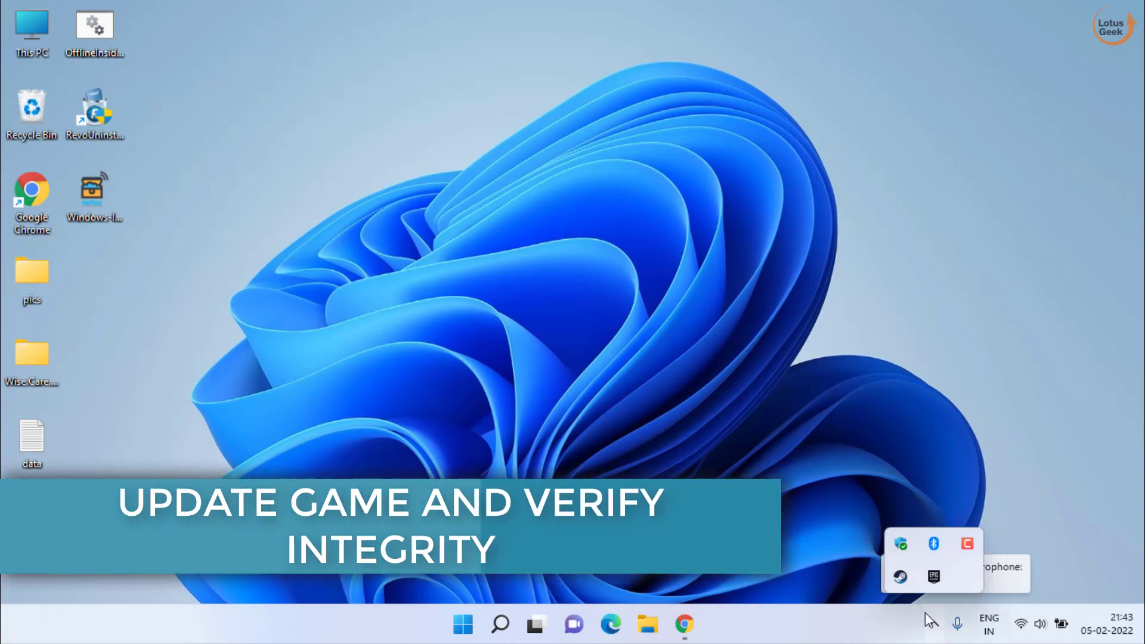
pyautogui.click(900, 576)
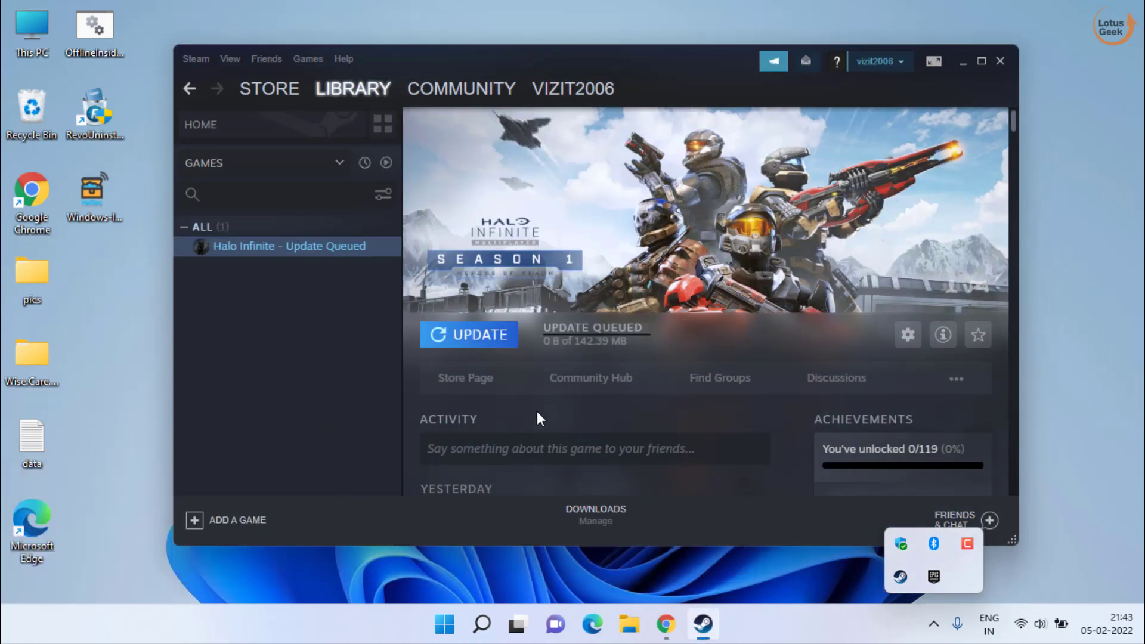
pyautogui.click(537, 410)
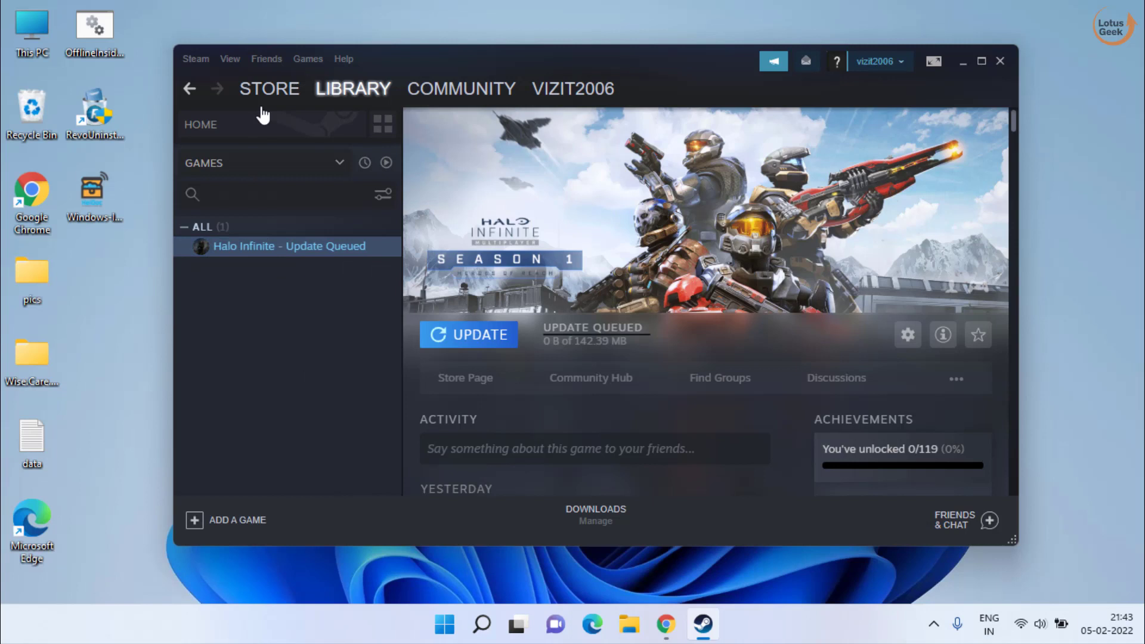
pyautogui.click(352, 91)
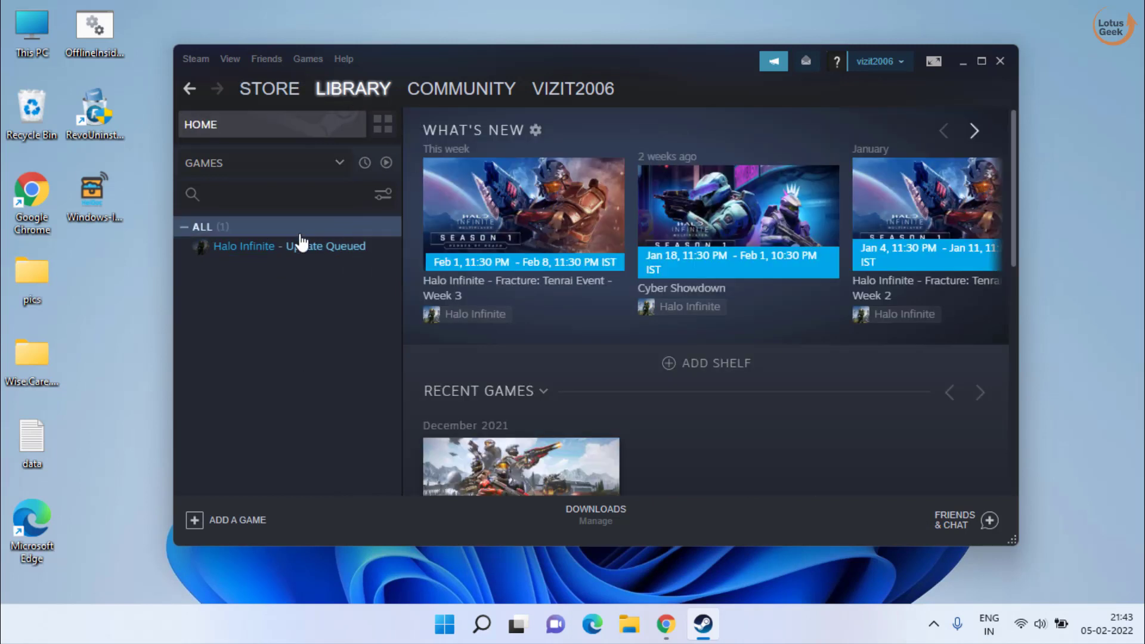
pyautogui.rightClick(325, 251)
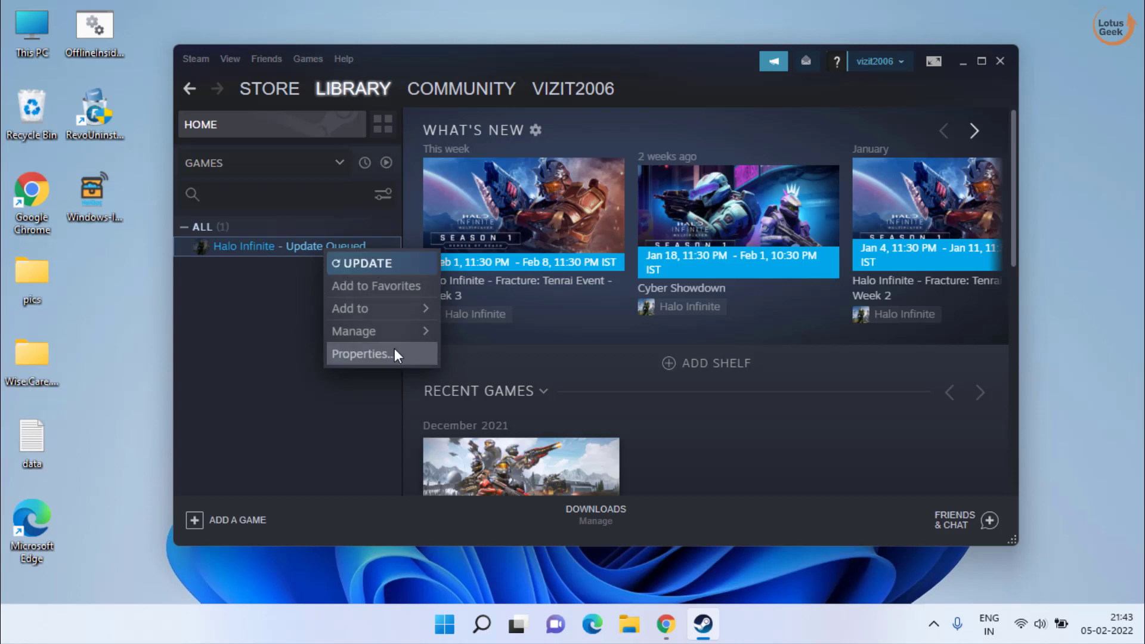
# Verify the integrity of Halo Infinite's game files from its Local Files properties.
pyautogui.click(357, 355)
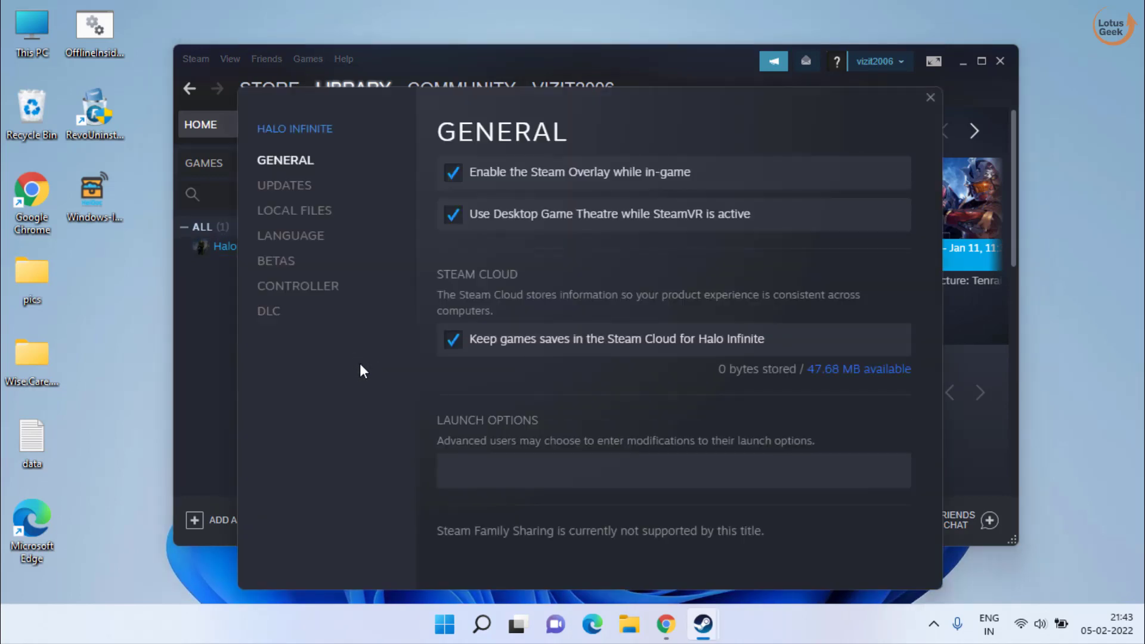
pyautogui.click(292, 215)
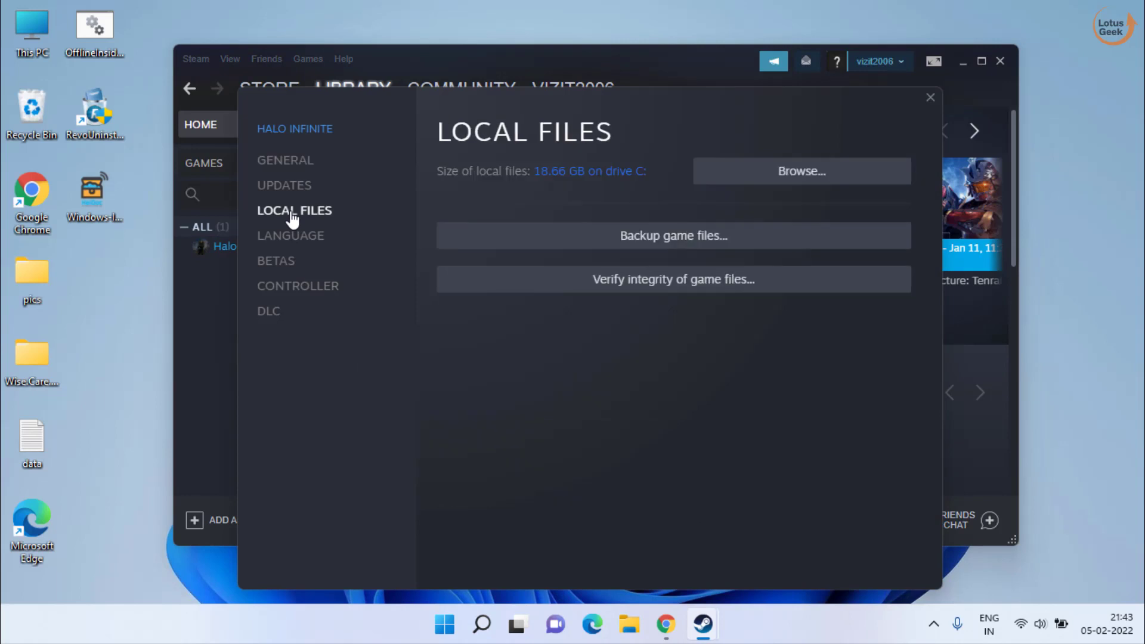
pyautogui.click(699, 283)
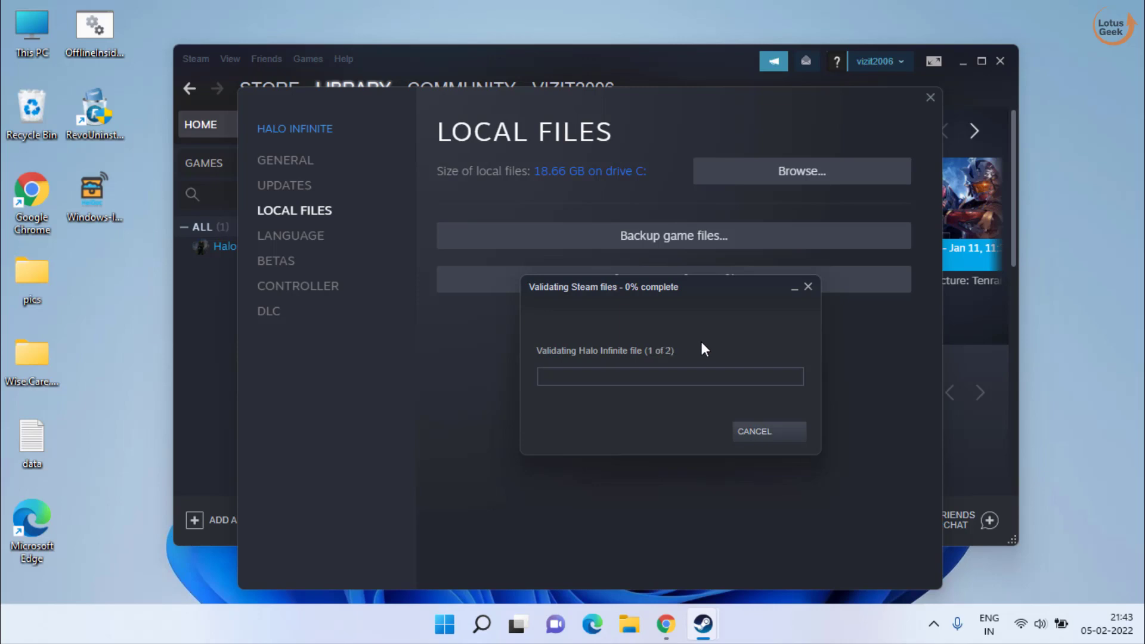
# Close the validation dialog, the Steam library window and Halo Infinite's properties.
pyautogui.click(766, 432)
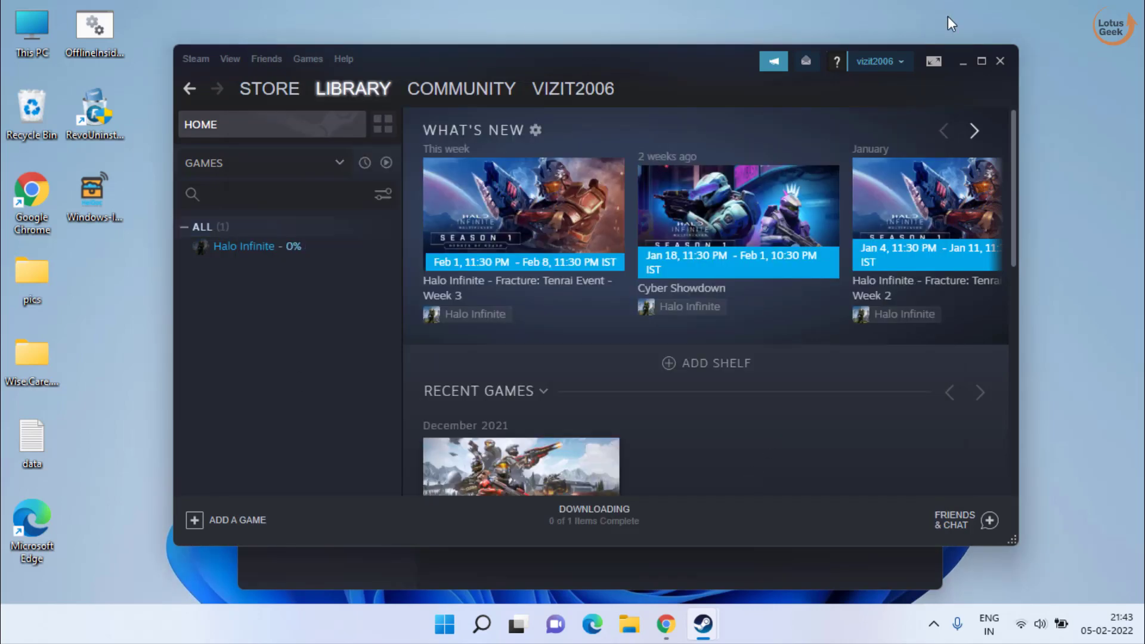
pyautogui.click(1000, 62)
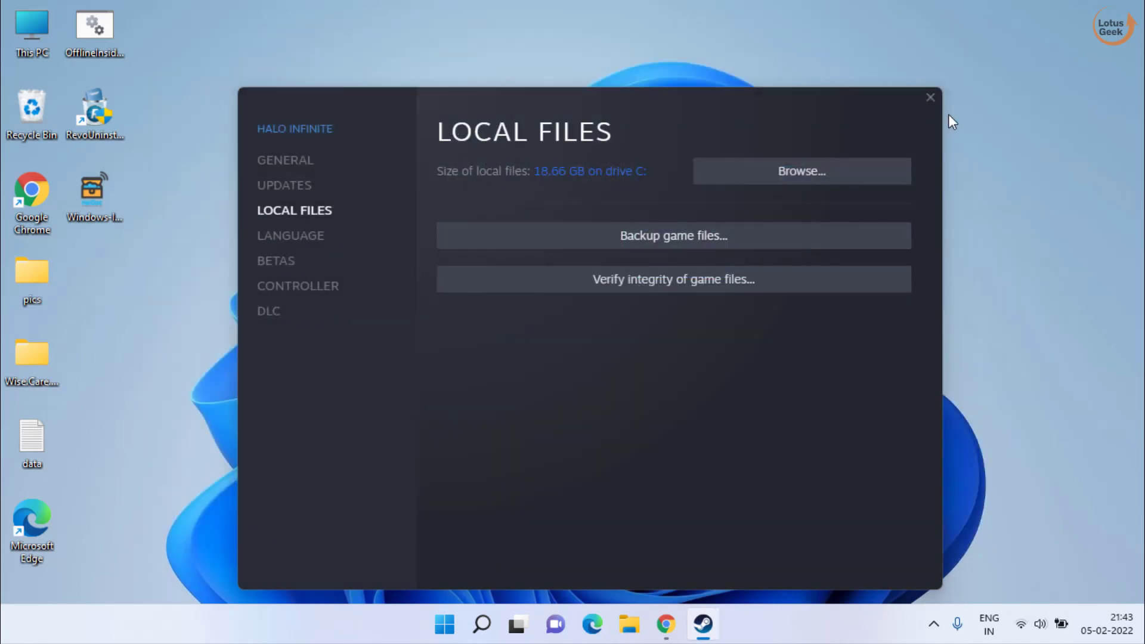
pyautogui.click(930, 99)
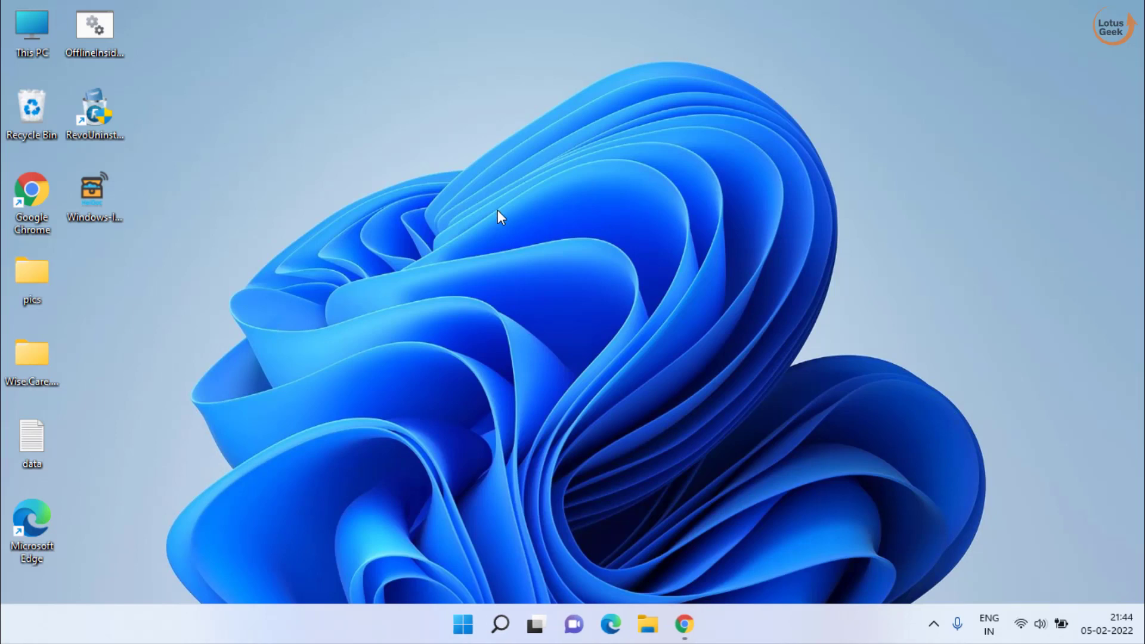
# Open the AppData folder by running 'appdata' from the Run dialog.
pyautogui.click(463, 625)
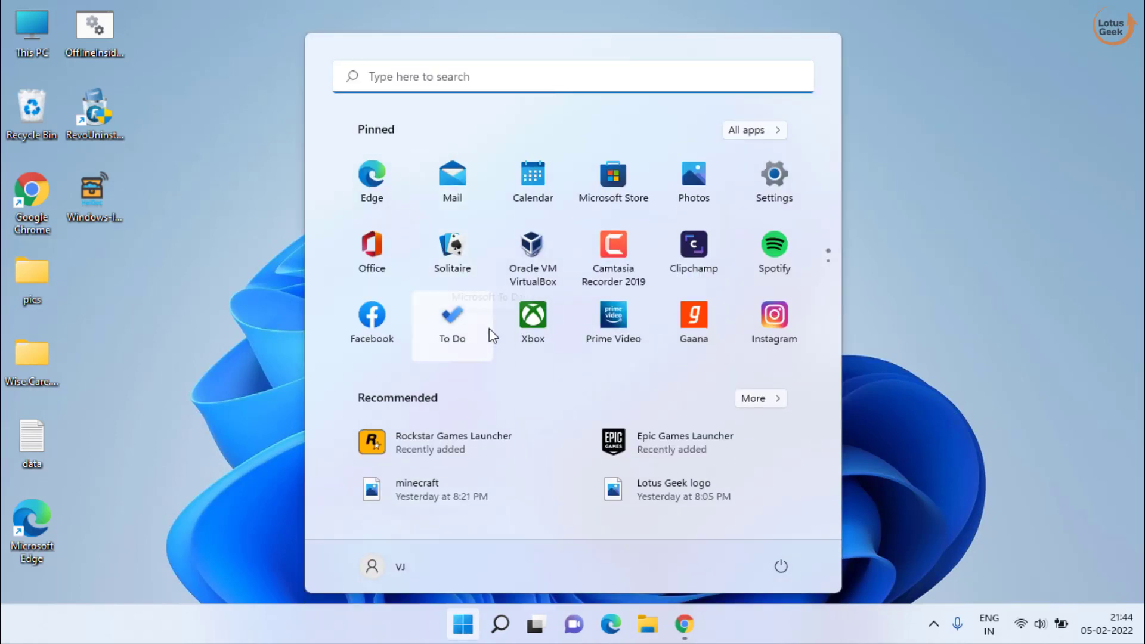
pyautogui.write('run')
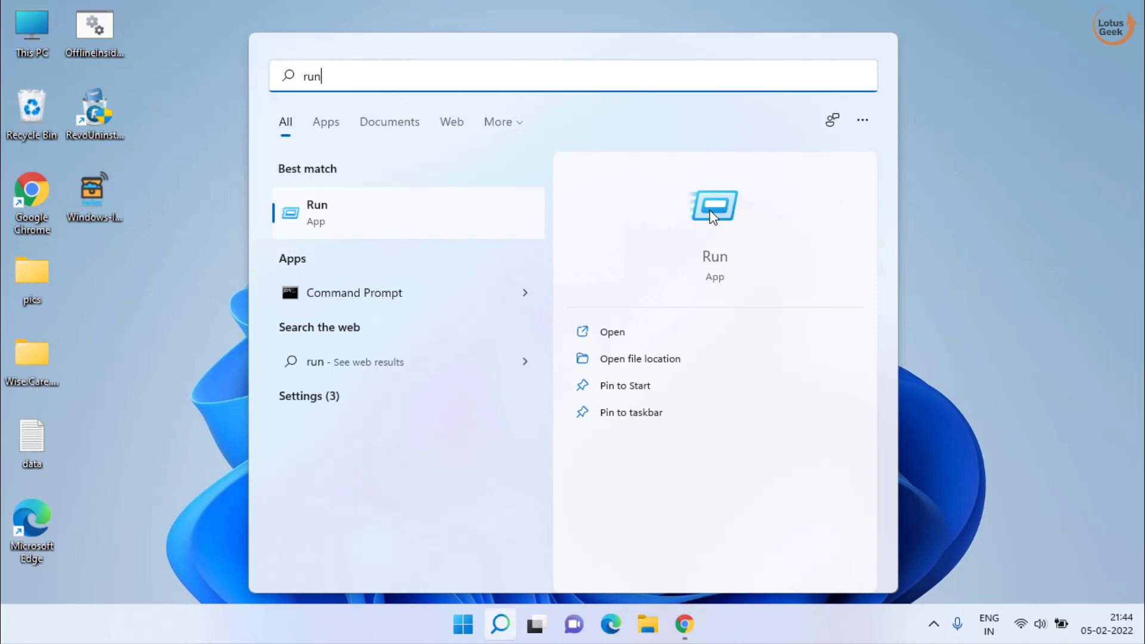
pyautogui.press('Return')
pyautogui.write('app')
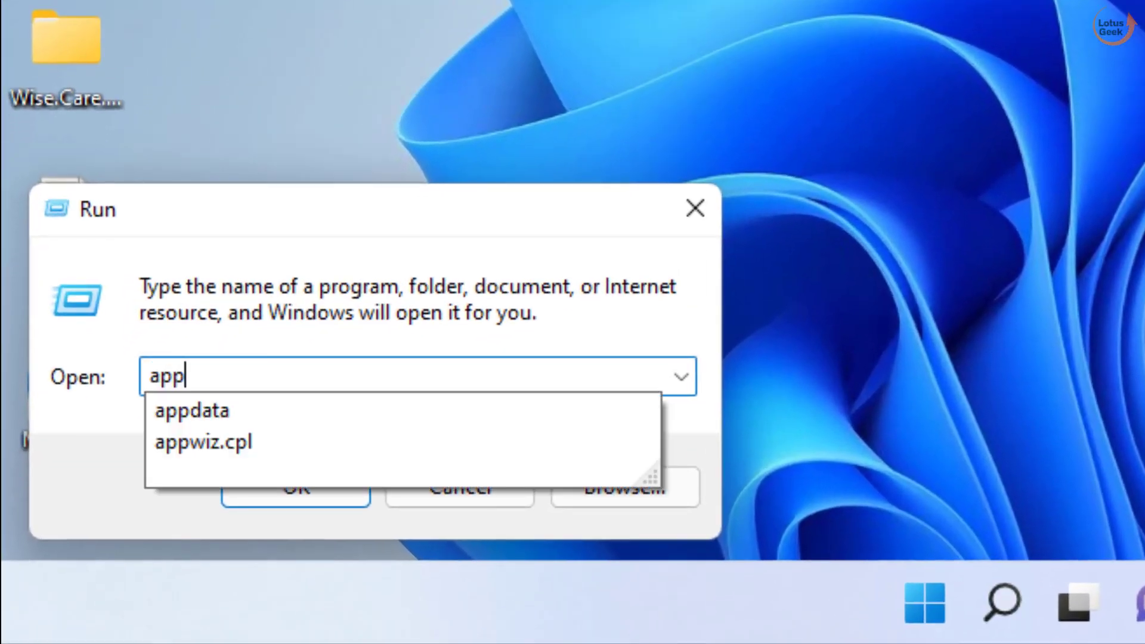
pyautogui.press('Down')
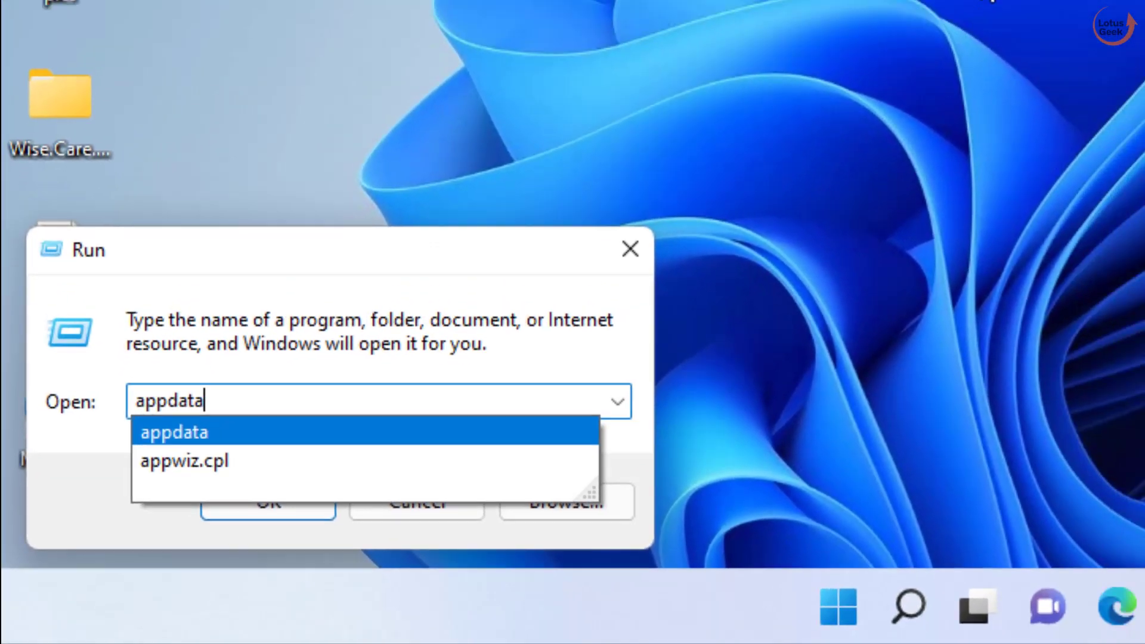
pyautogui.press('Return')
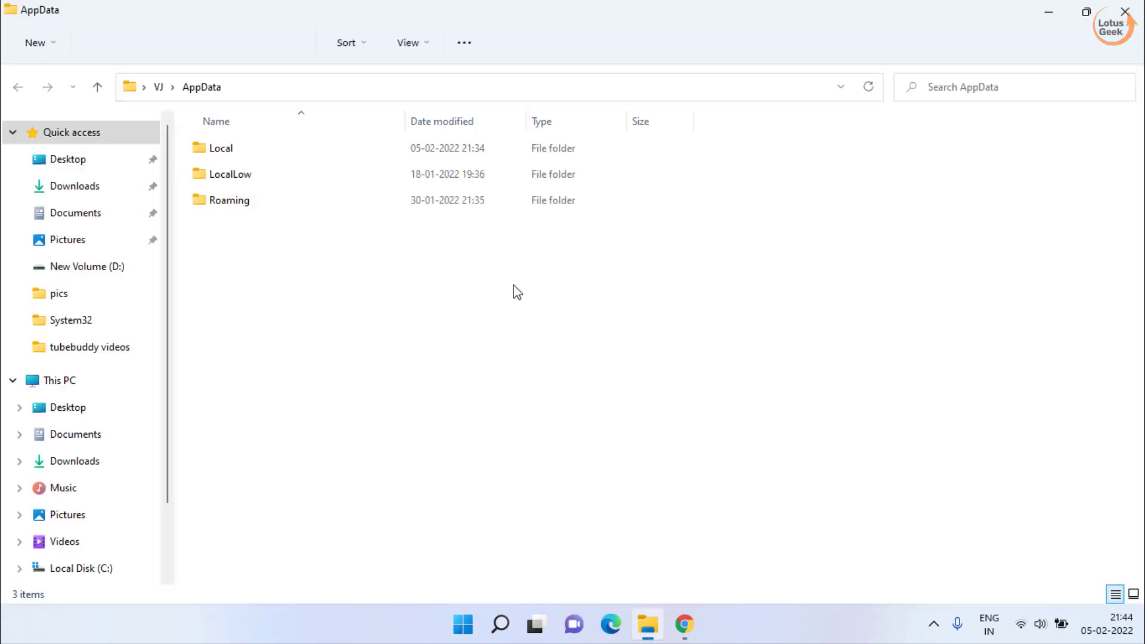
# Delete the Rockstar Games folder from AppData\Local, then show the desktop.
pyautogui.doubleClick(212, 154)
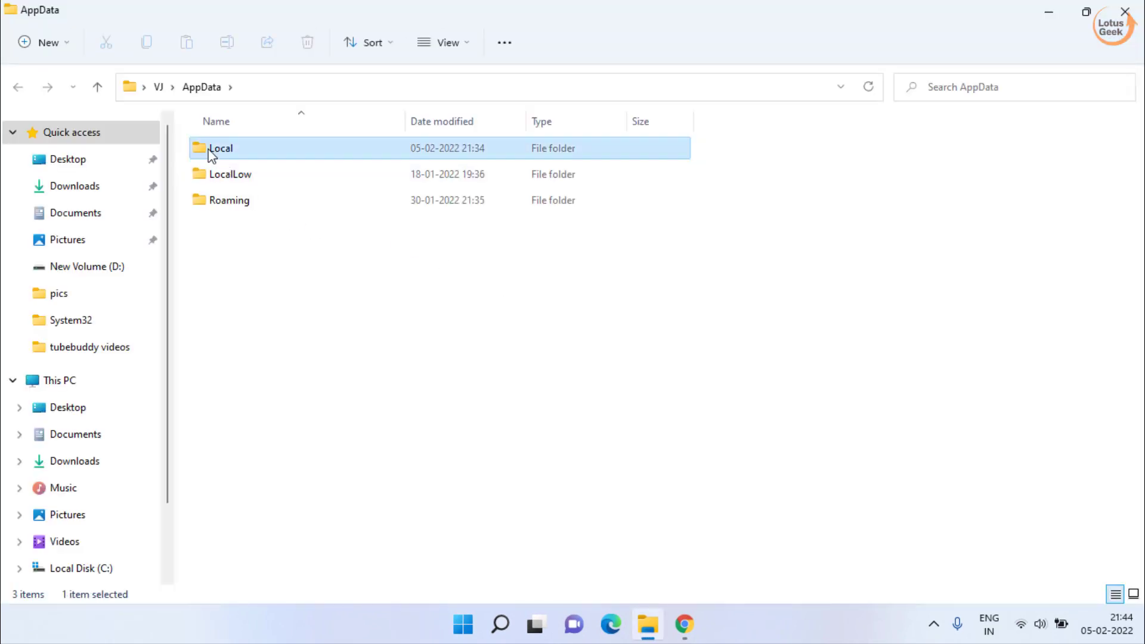
pyautogui.click(239, 355)
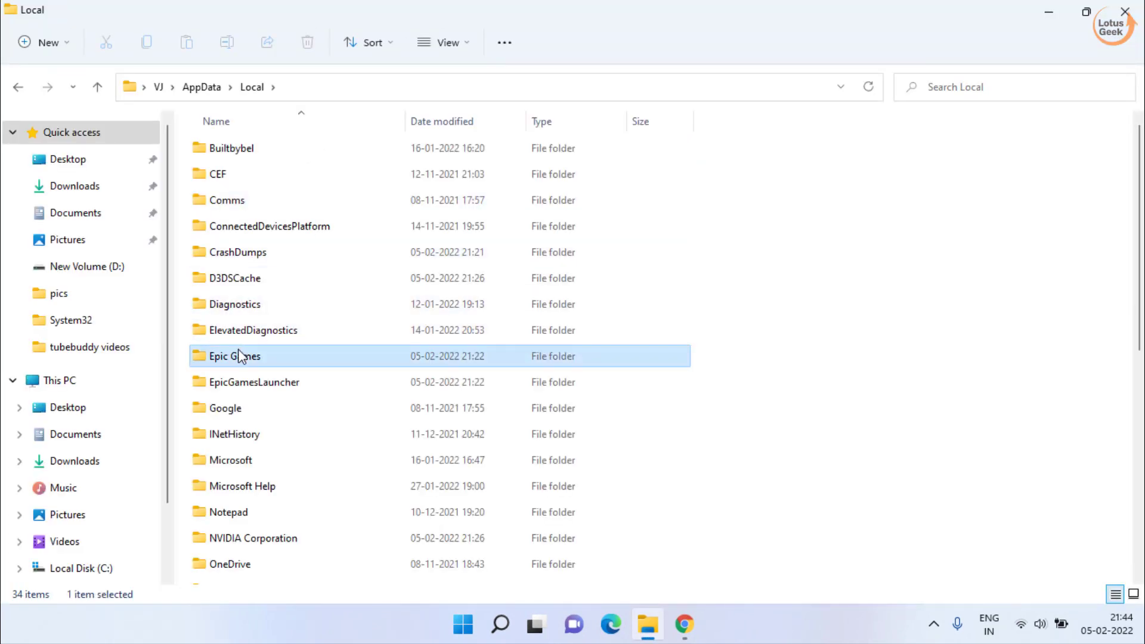
pyautogui.press('r')
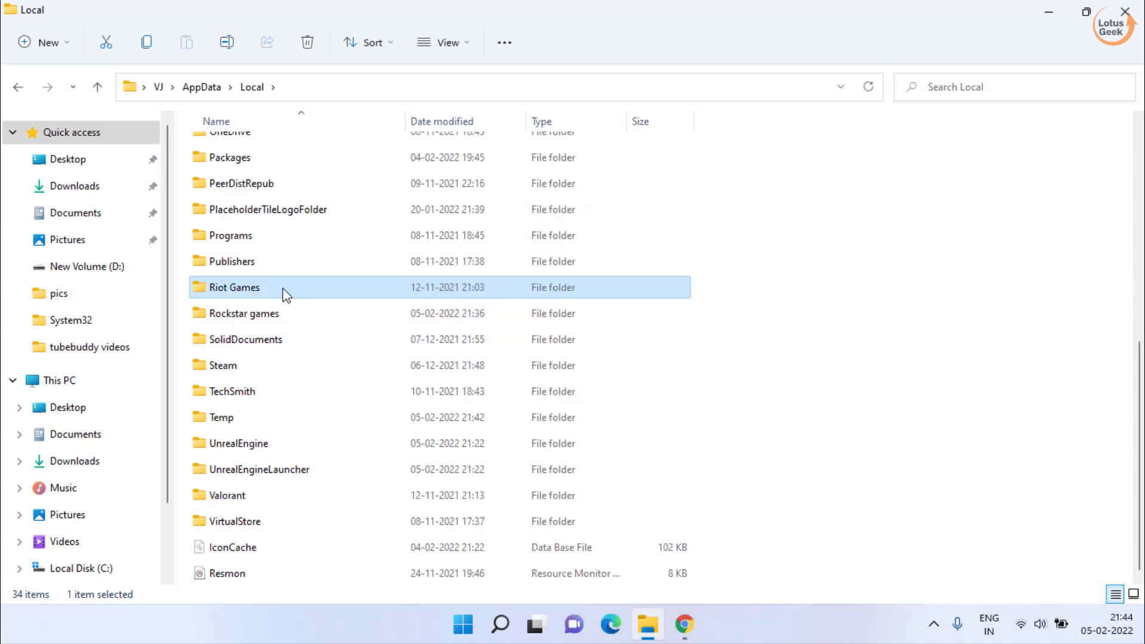
pyautogui.click(246, 316)
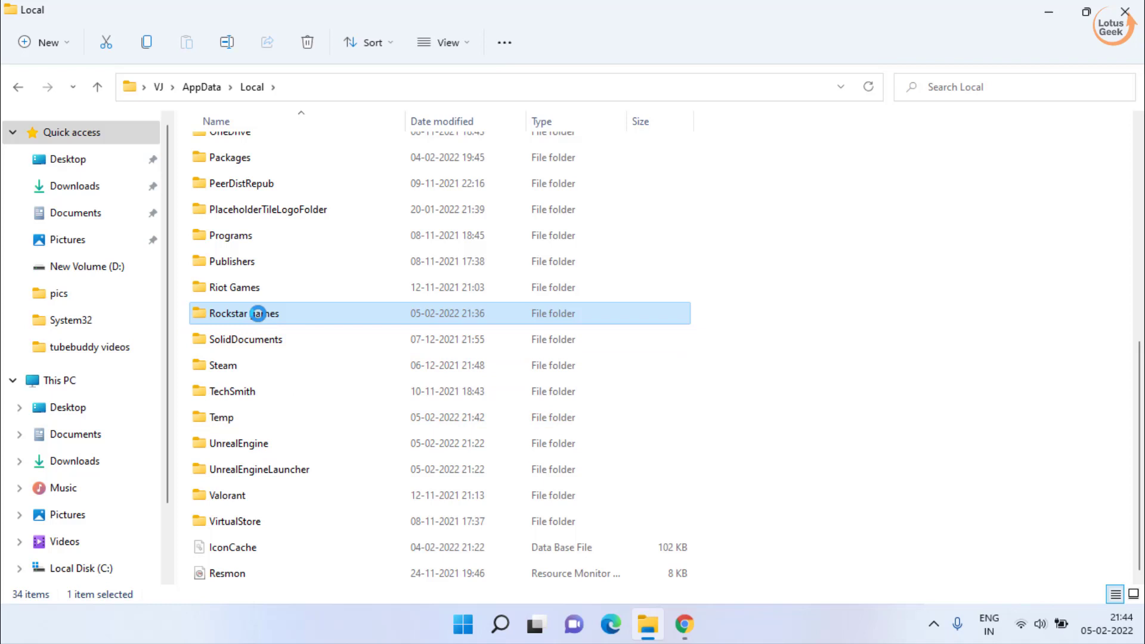
pyautogui.rightClick(260, 316)
pyautogui.click(386, 267)
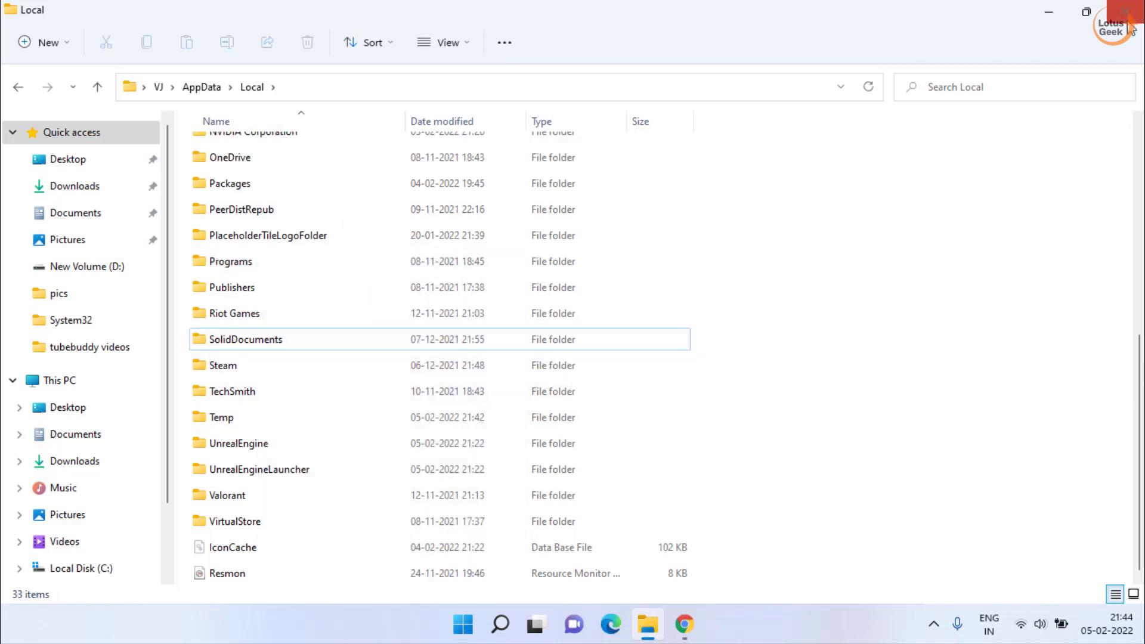
pyautogui.press('super+d')
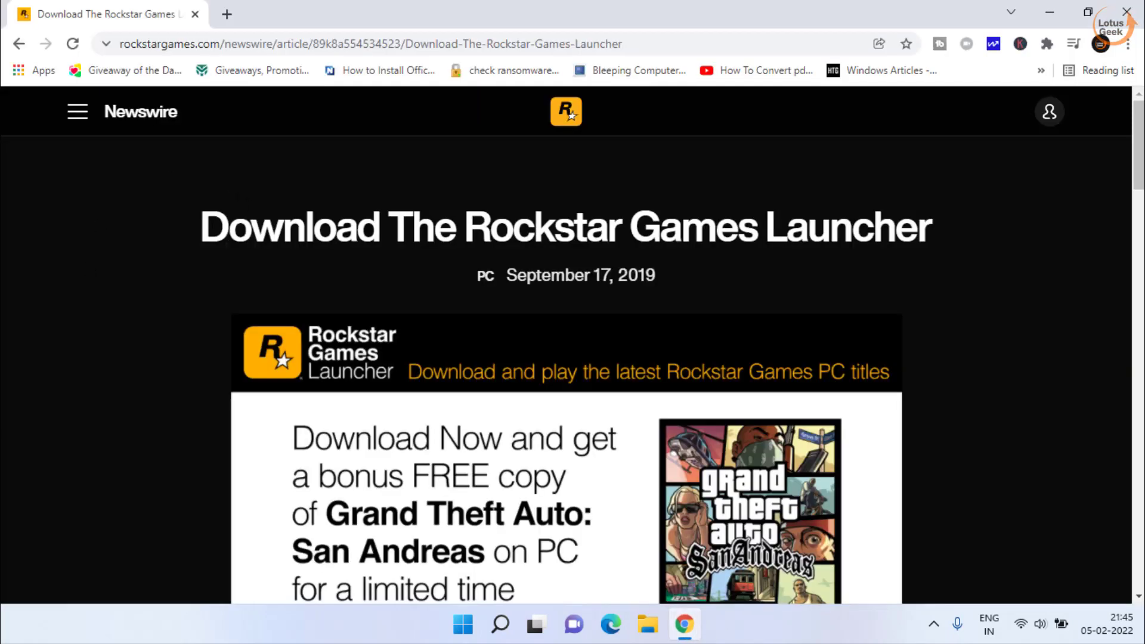
# Save the Rockstar Games Launcher installer for Windows to the Desktop and minimize Chrome.
pyautogui.moveTo(203, 226); pyautogui.dragTo(878, 234)
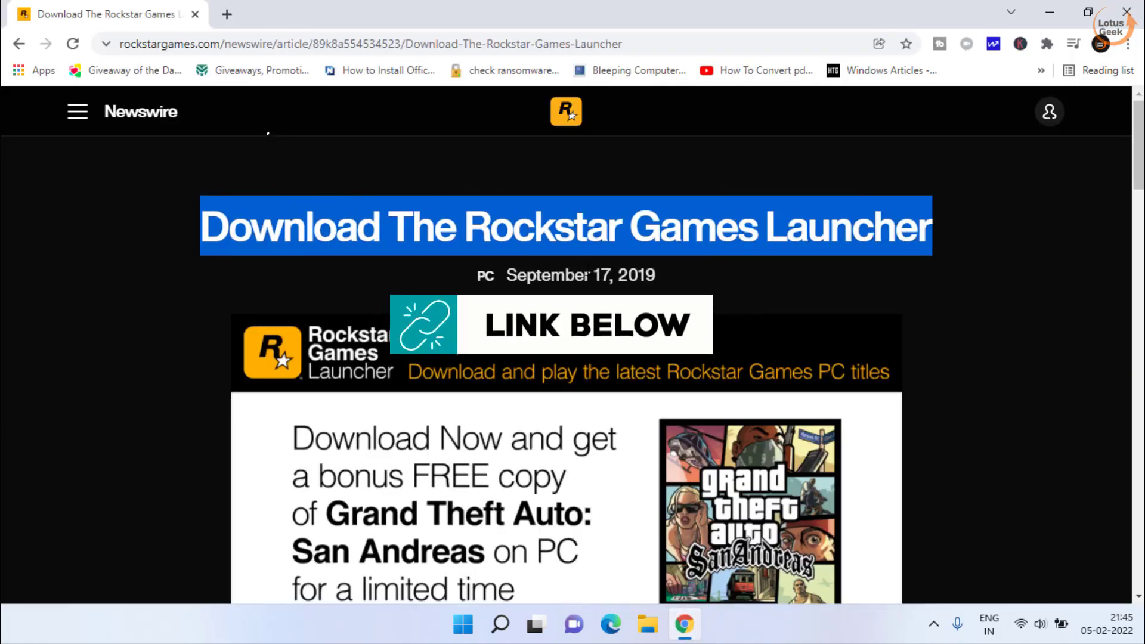
pyautogui.click(75, 221)
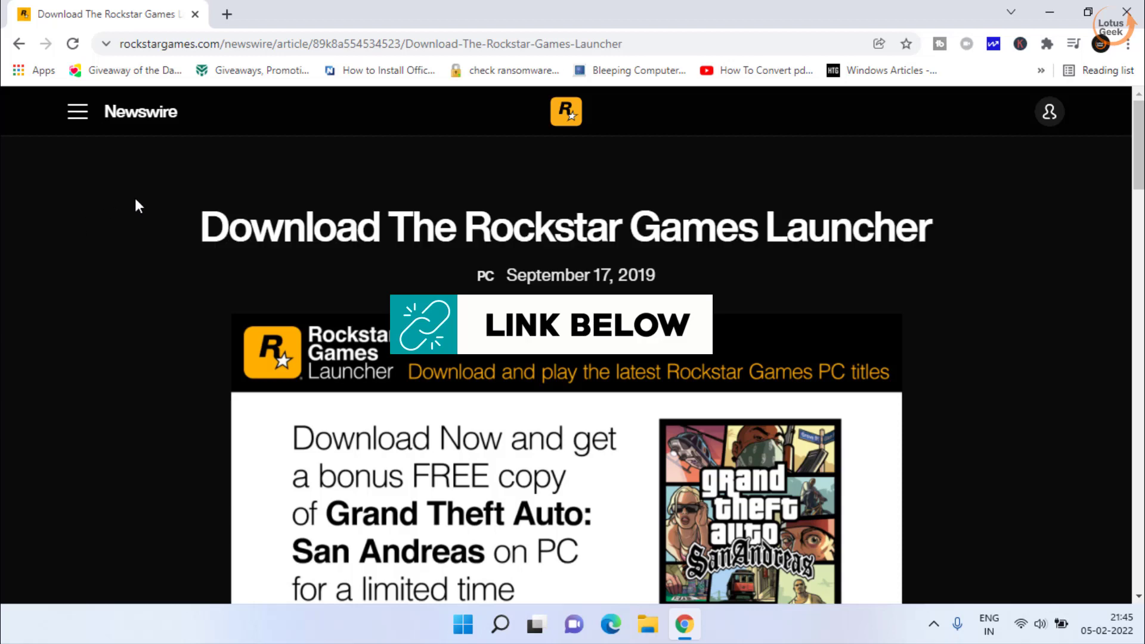
pyautogui.scroll(-4, 358, 334)
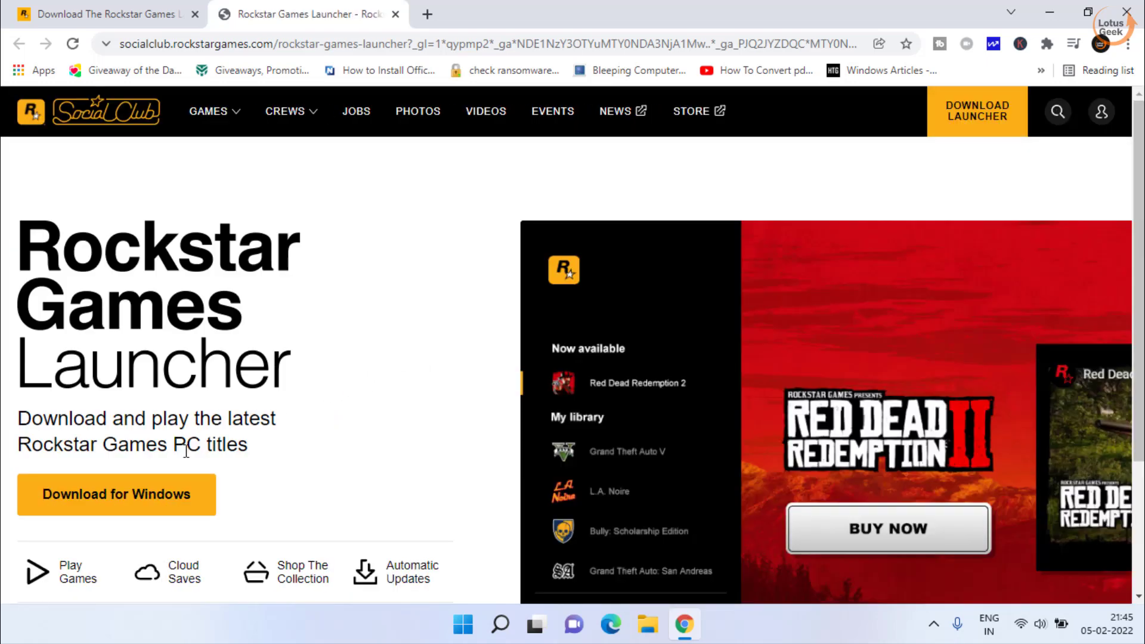
pyautogui.click(122, 503)
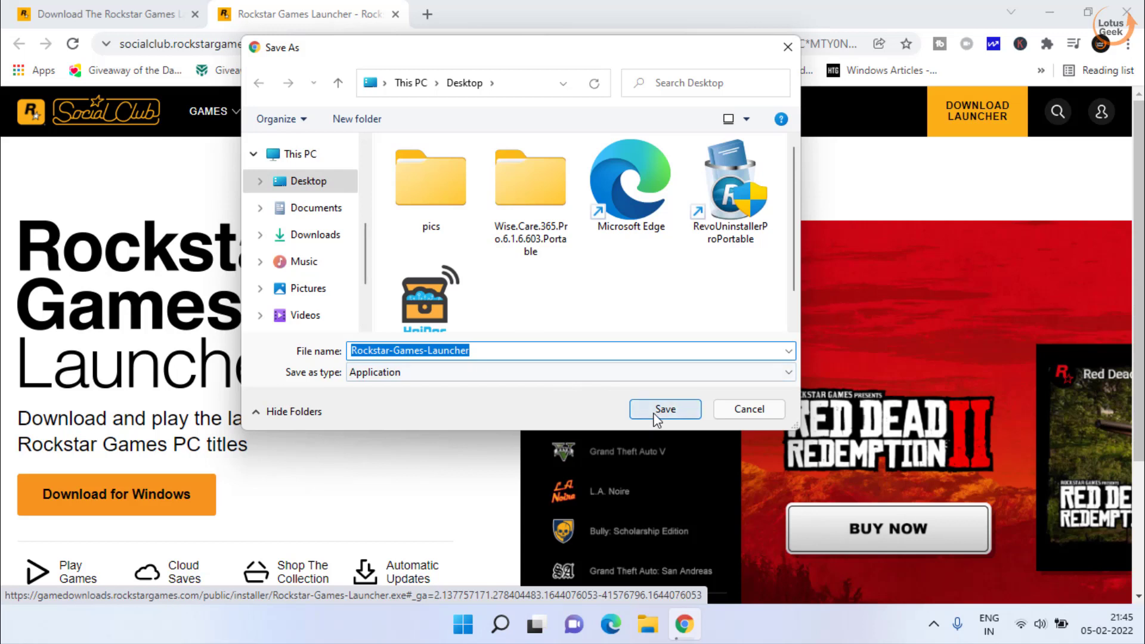
pyautogui.click(663, 409)
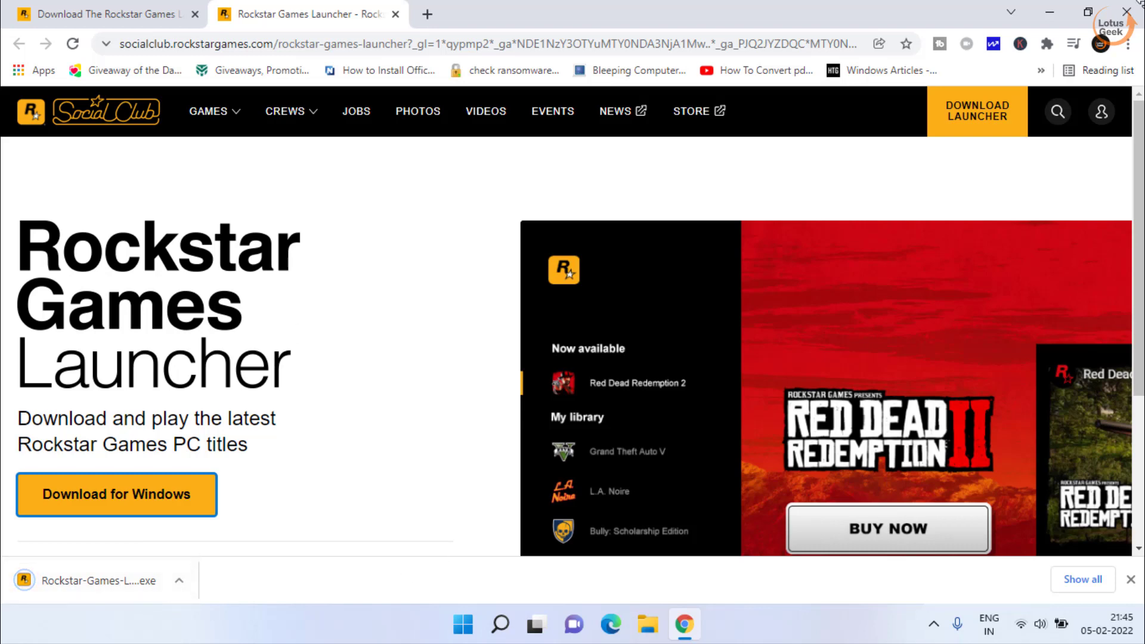
pyautogui.click(1049, 12)
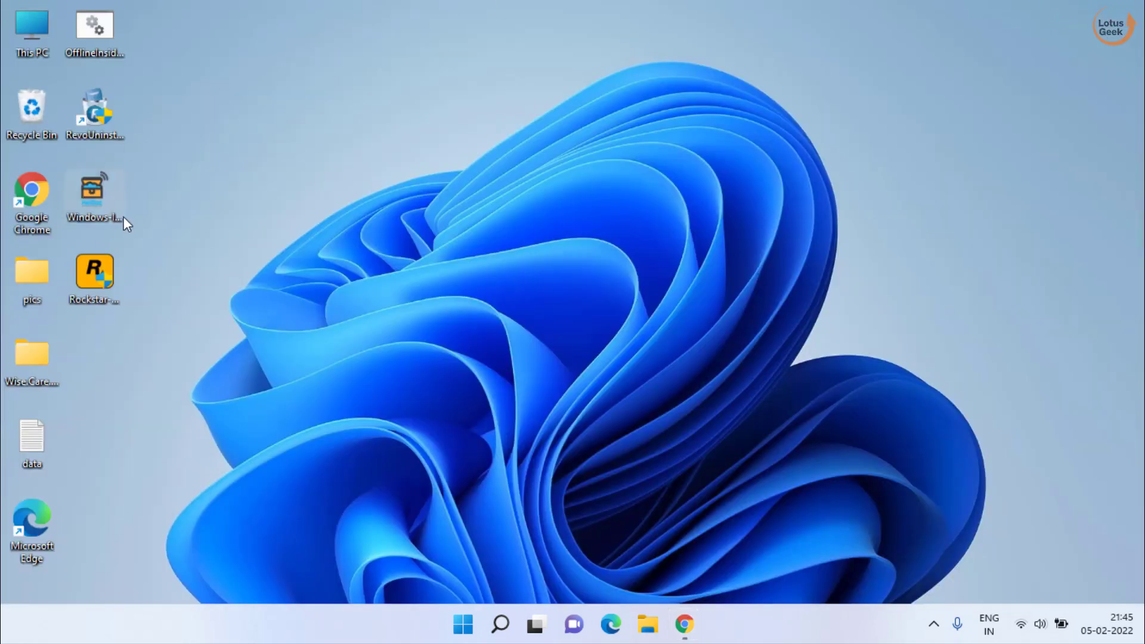
# Run the installer in English, accept the license, and install to C:\Program Files\Rockstar Games\Launcher.
pyautogui.doubleClick(99, 269)
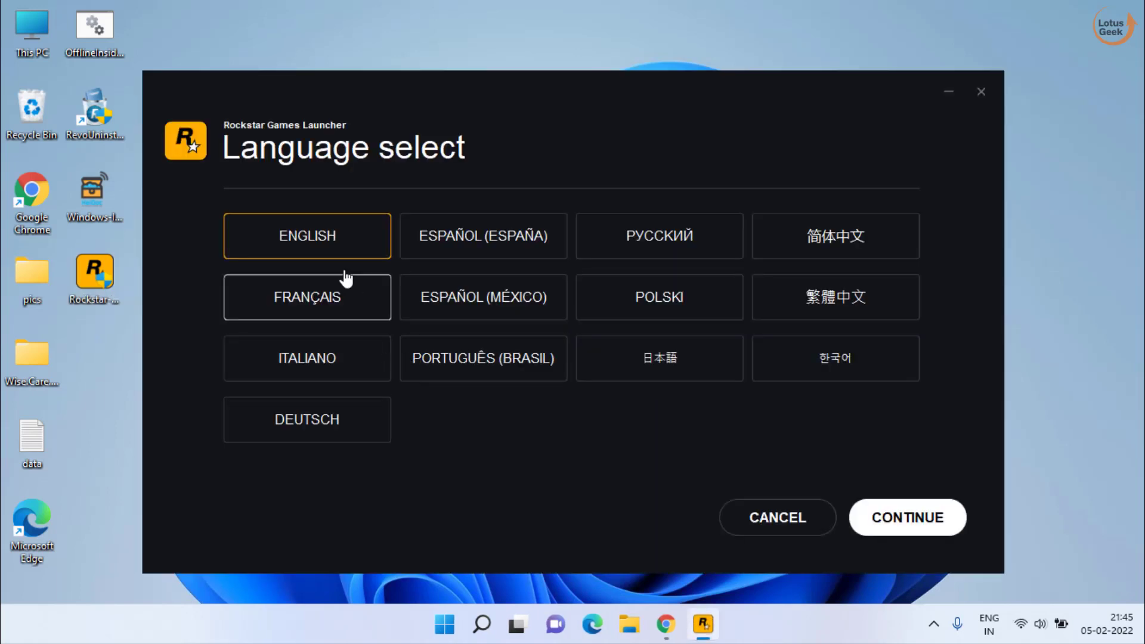
pyautogui.click(916, 531)
pyautogui.click(915, 531)
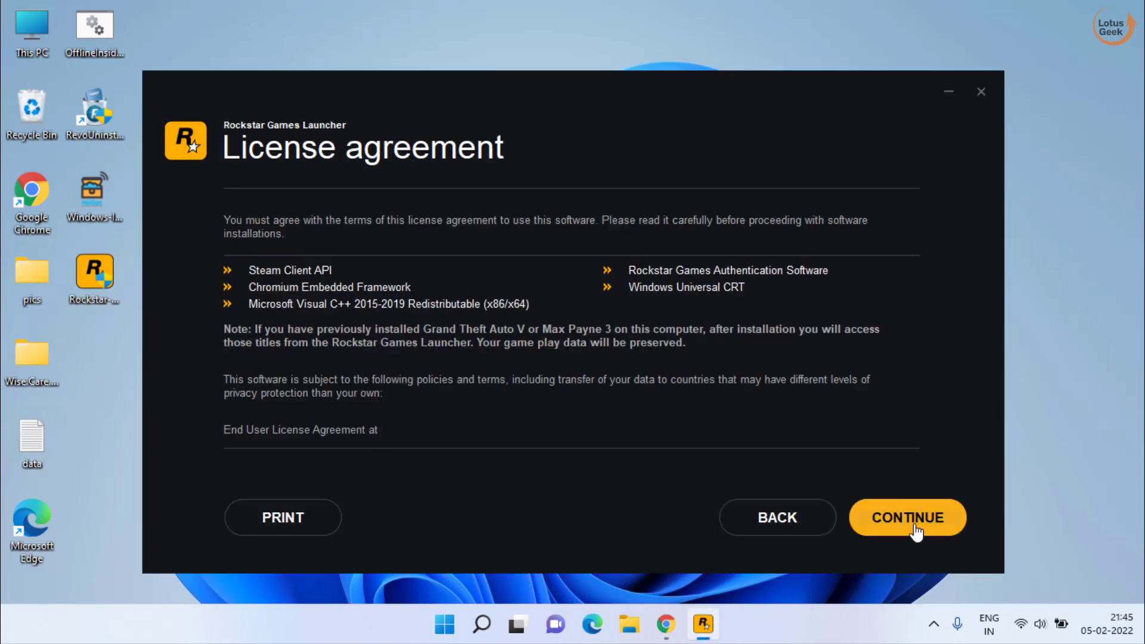
pyautogui.click(907, 526)
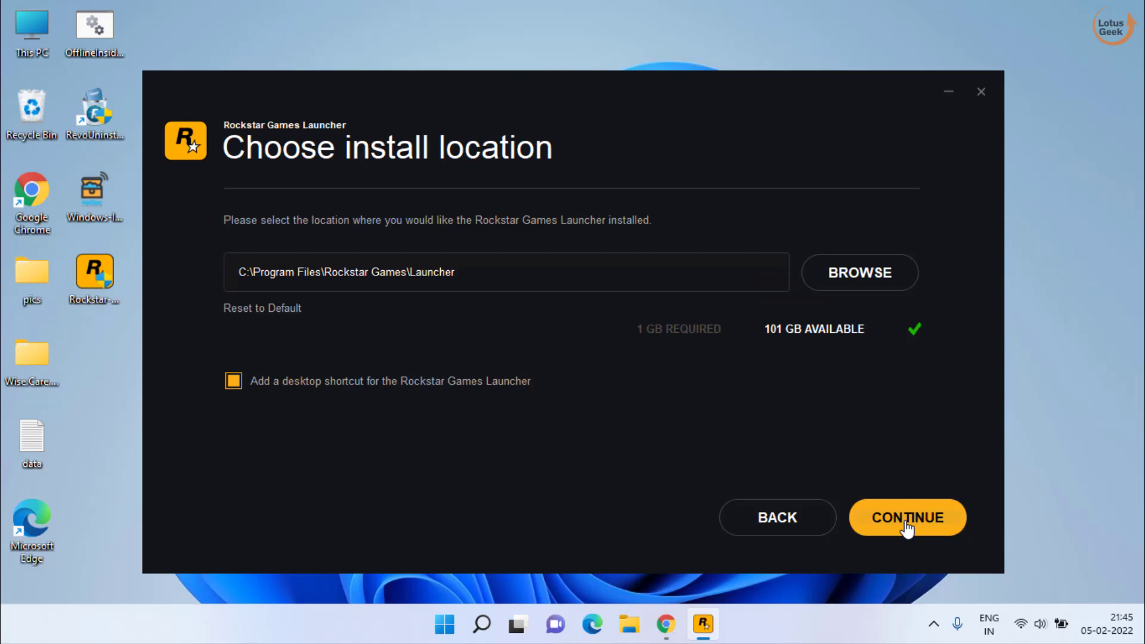
pyautogui.click(904, 524)
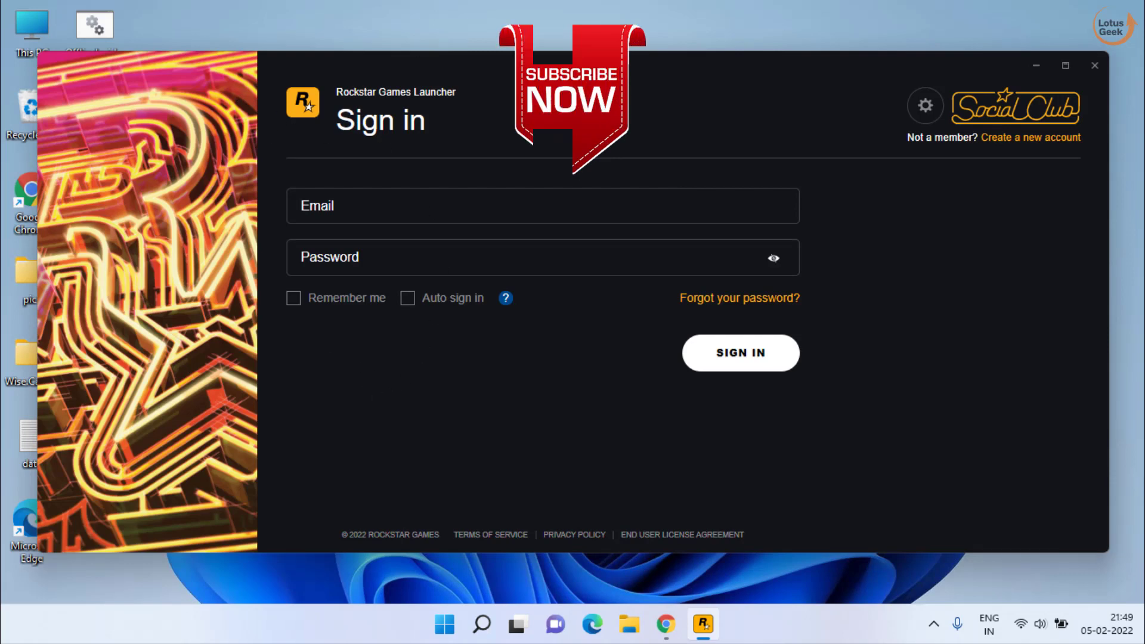
# Close the Rockstar Games Launcher sign-in window.
pyautogui.click(1096, 65)
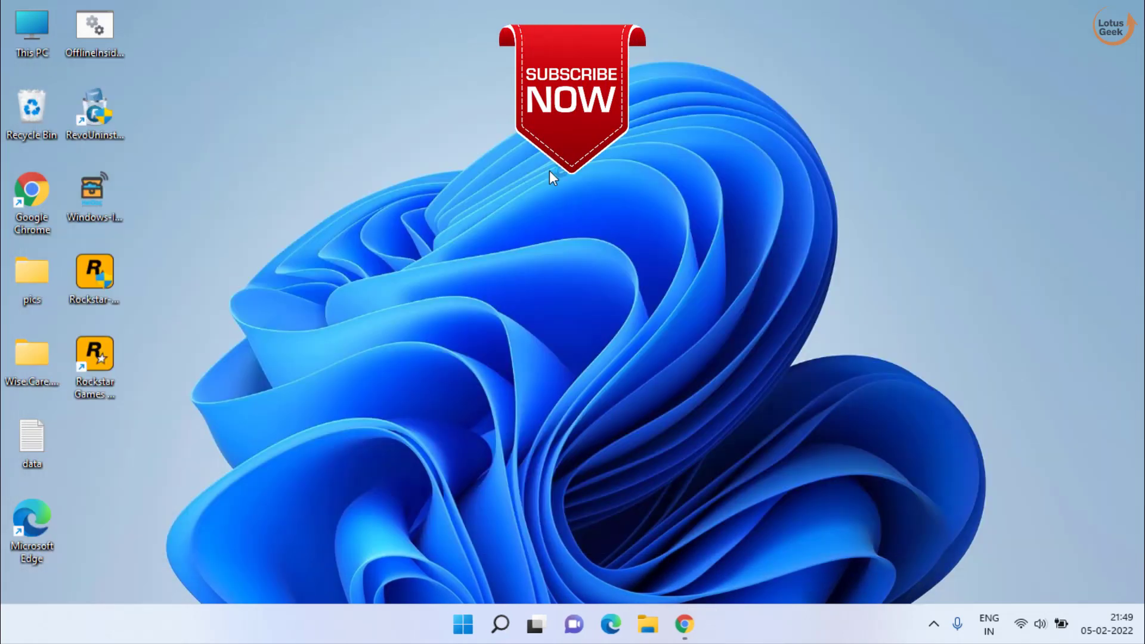